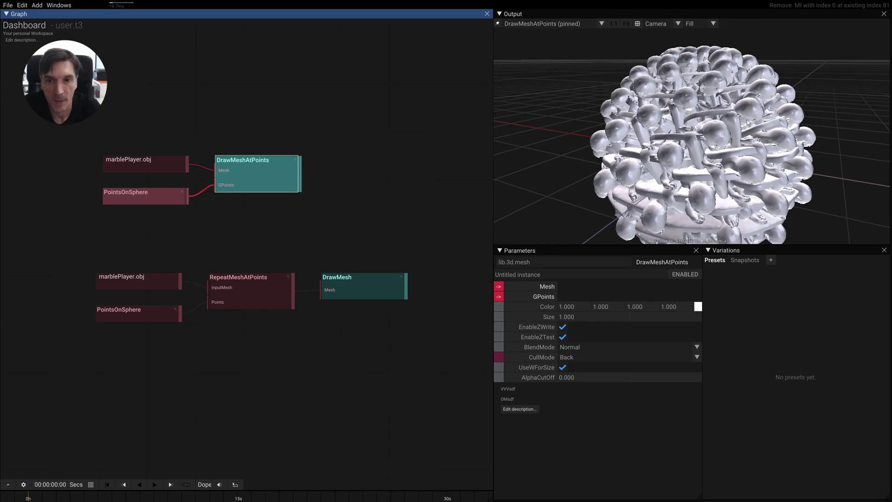
- Examine the lower marblePlayer.obj, PointsOnSphere, RepeatMeshAtPoints and DrawMesh chain node by node, including the rendered sphere
scroll(149, 162, "up", 1)
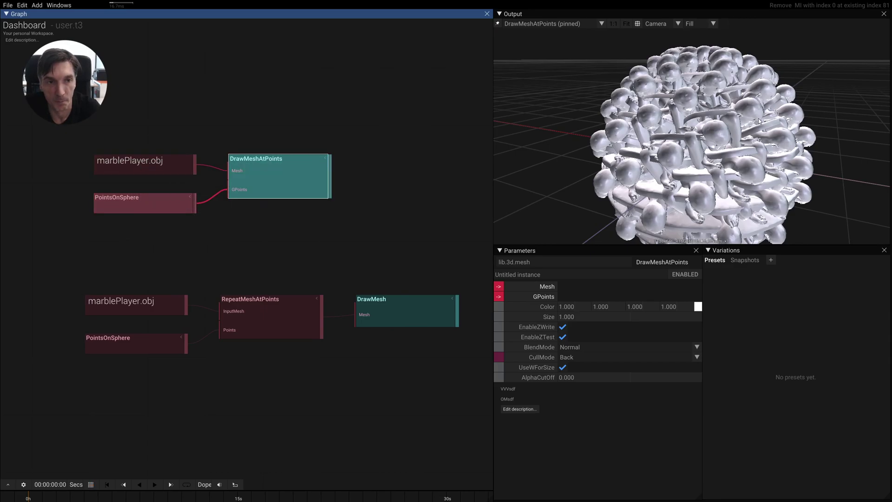
left_click_drag(759, 120, 707, 167)
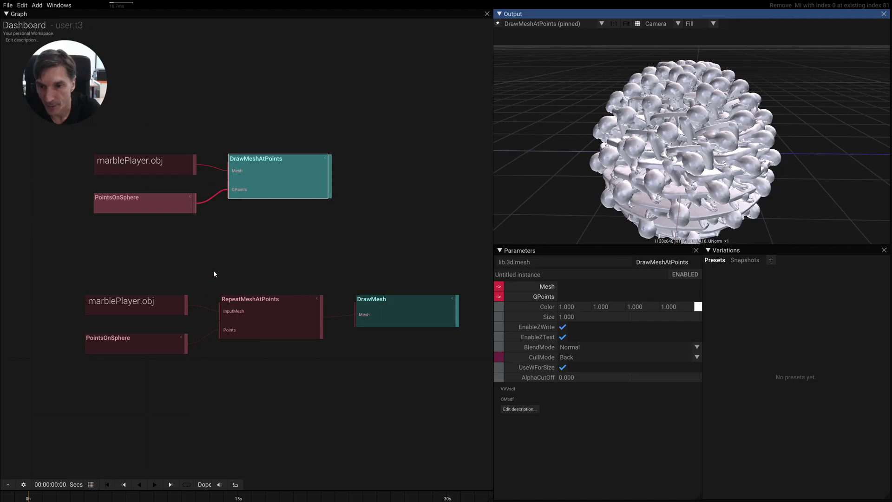
left_click(138, 304)
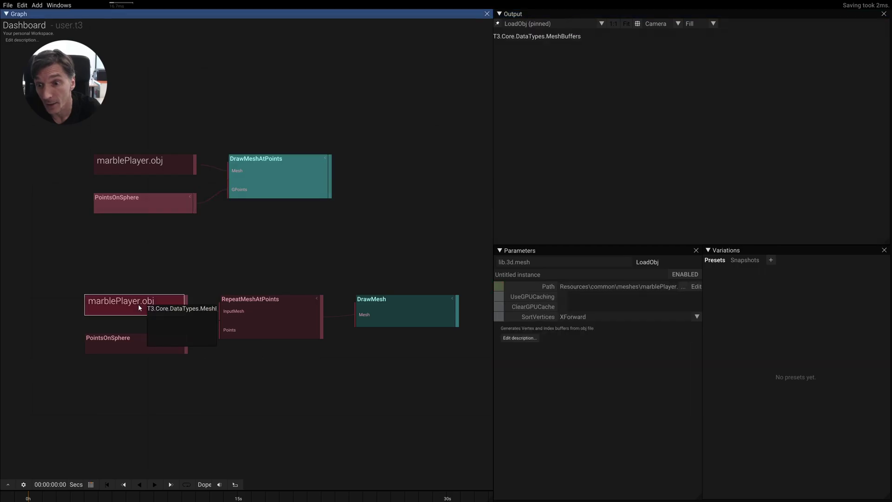
left_click(123, 348)
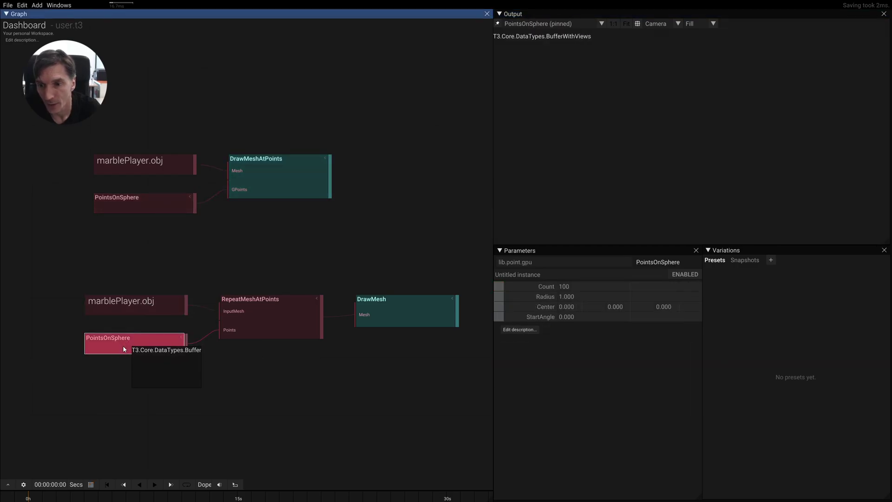
left_click(268, 322)
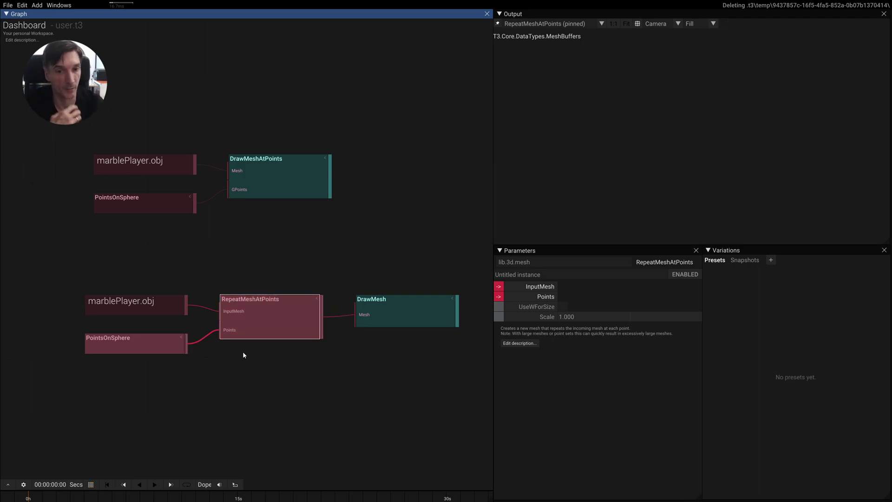
left_click(396, 312)
right_click_drag(376, 372, 309, 386)
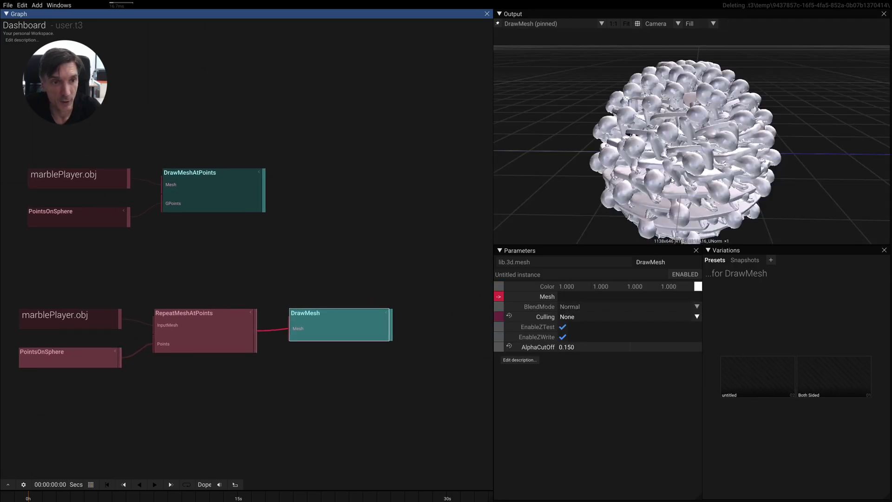
left_click_drag(669, 186, 284, 173)
left_click(222, 190)
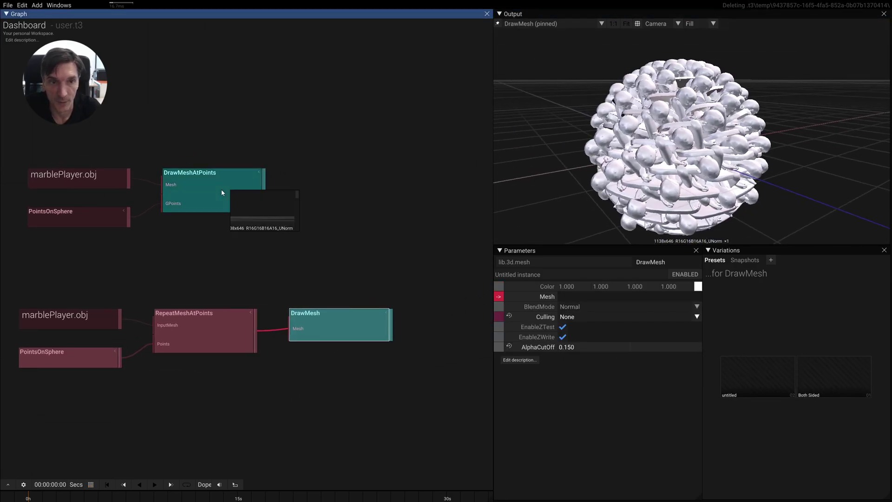
left_click(349, 323)
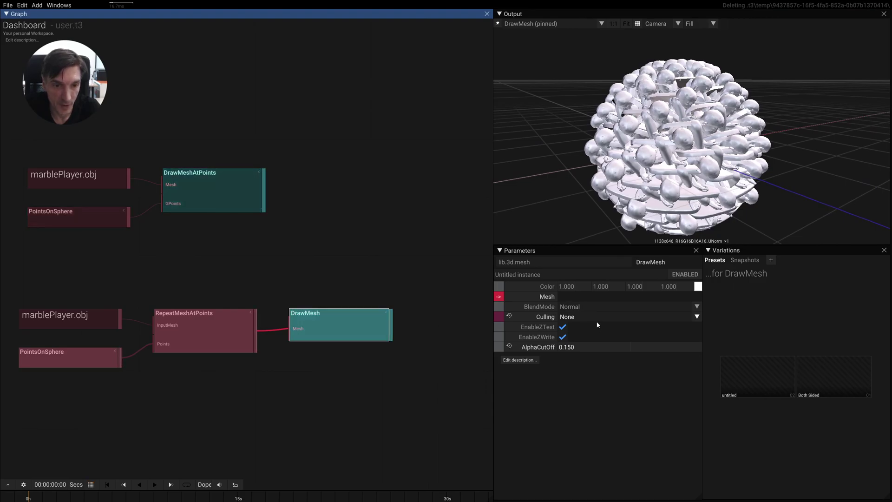
- Set the CullMode of DrawMeshAtPoints to None and compare its render with the DrawMesh output
left_click(213, 204)
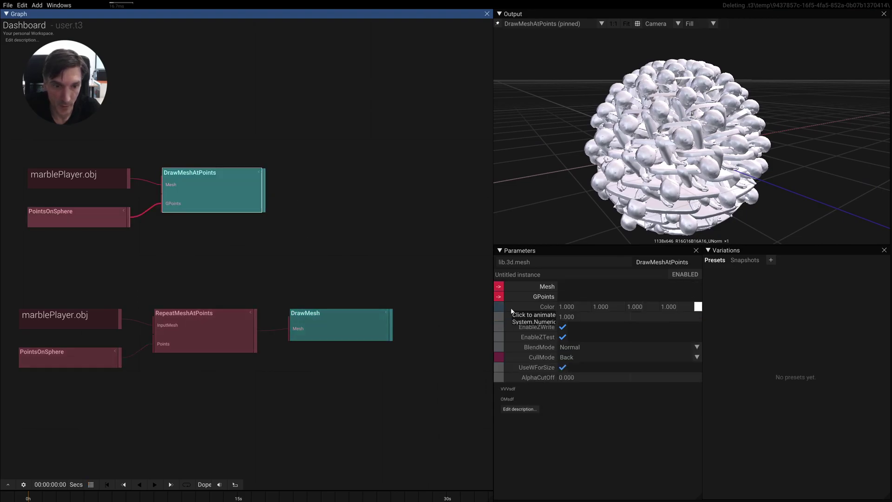
left_click(578, 358)
left_click(567, 366)
left_click_drag(646, 139, 688, 147)
left_click(345, 325)
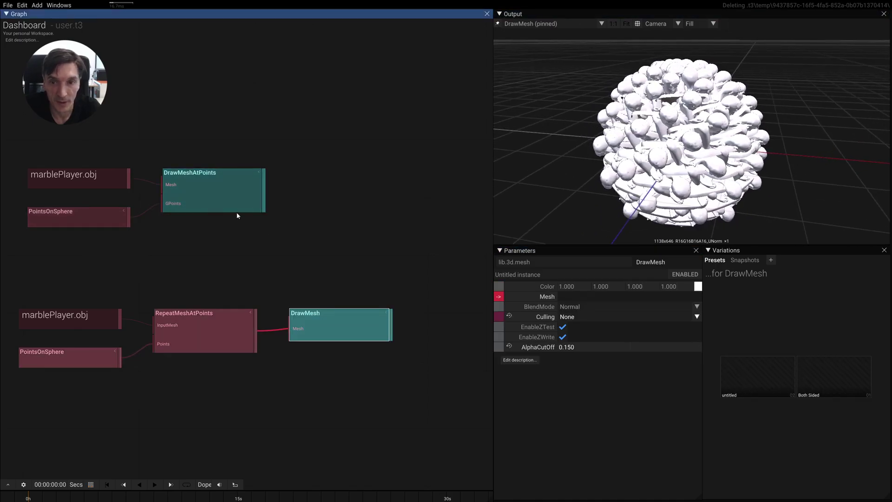
left_click(205, 192)
right_click_drag(288, 247, 330, 234)
scroll(358, 238, "down", 1)
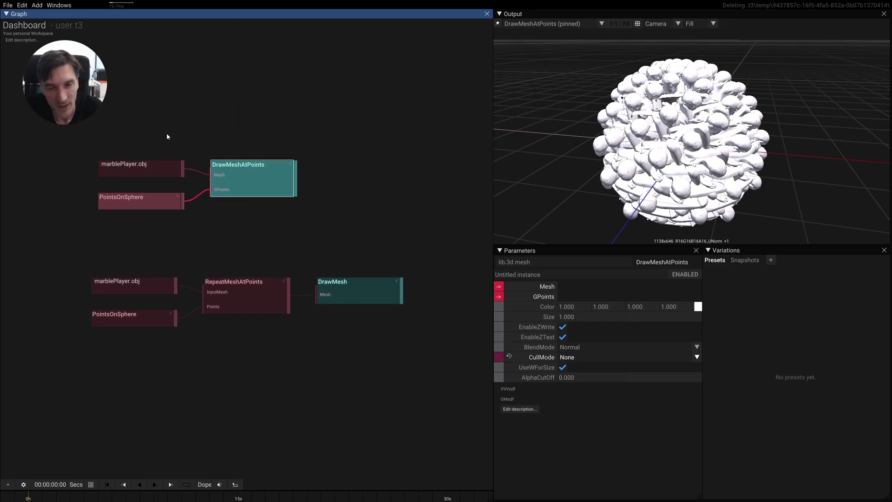
- Review the RepeatMeshAtPoints, marblePlayer.obj and PointsOnSphere outputs, and inspect the DrawMeshAtPoints render from several angles
mouse_move(256, 170)
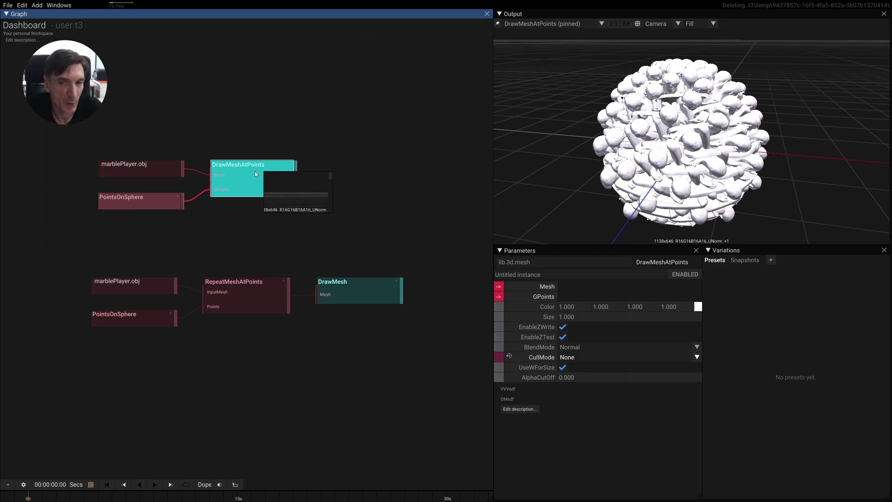
left_click(235, 295)
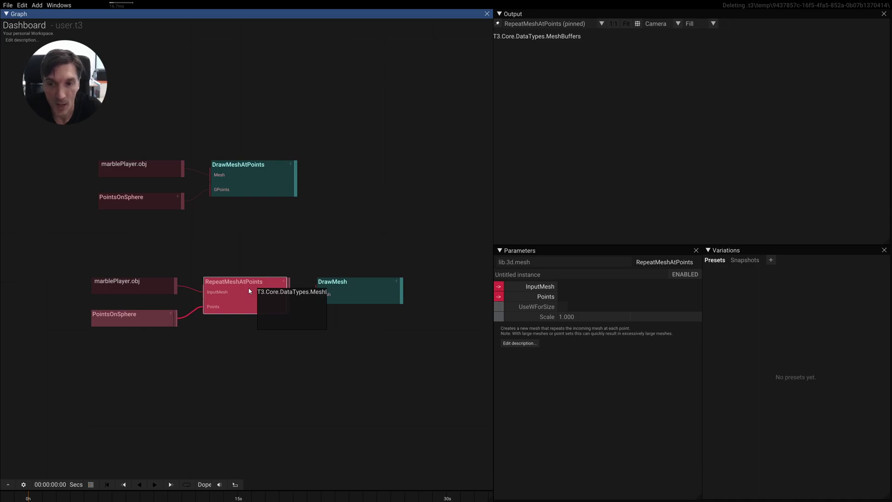
left_click(151, 169)
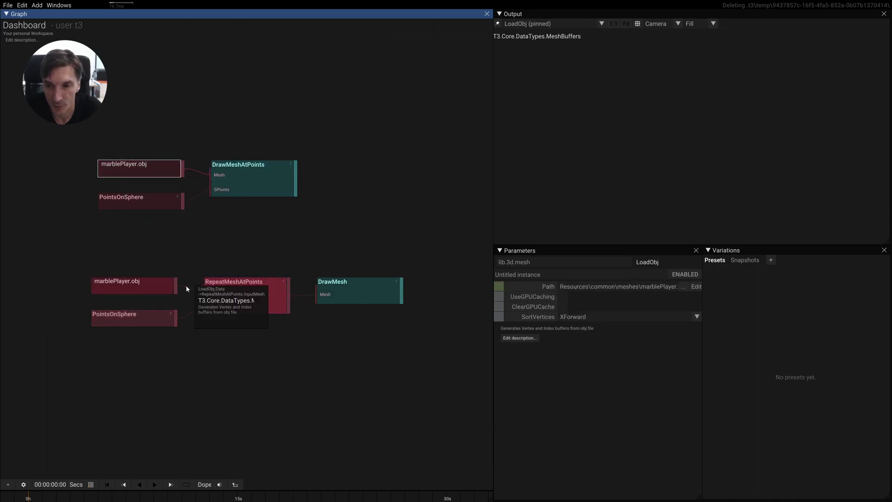
left_click(127, 317)
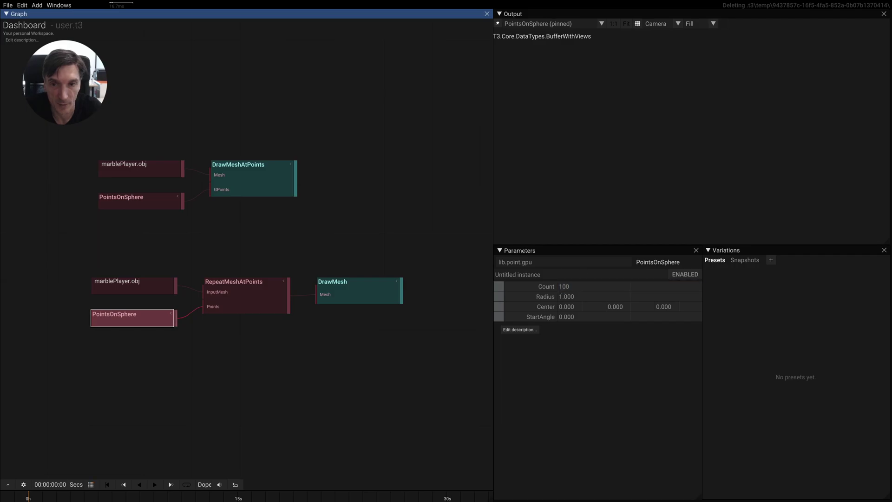
left_click(257, 298)
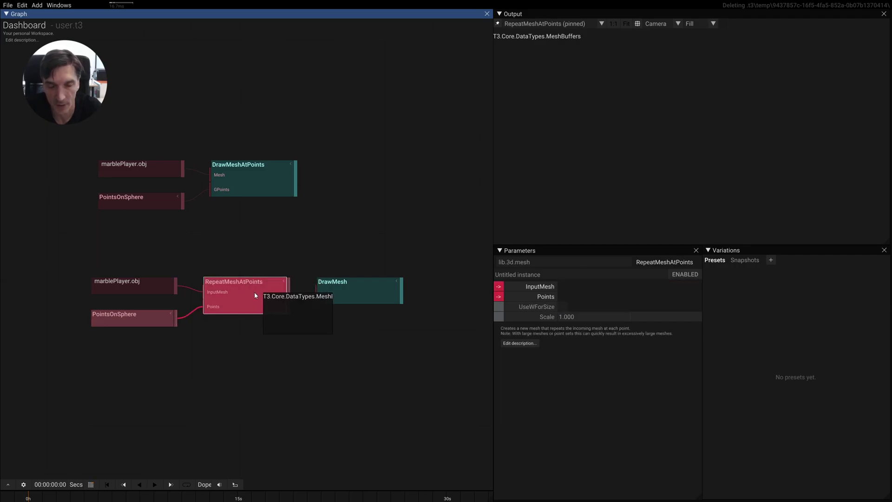
left_click(252, 183)
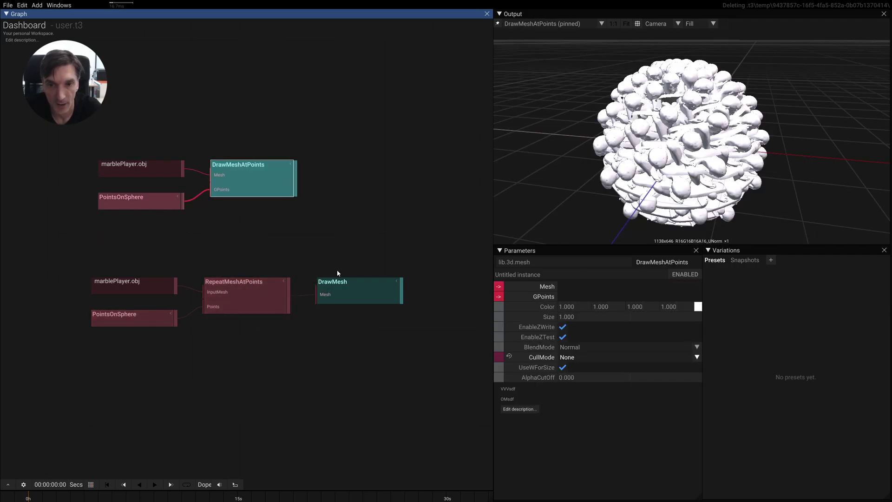
mouse_move(352, 282)
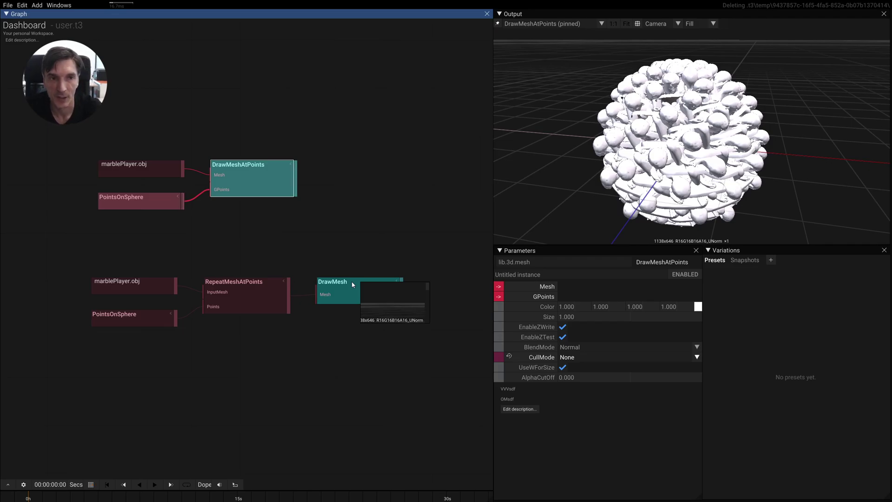
left_click_drag(713, 136, 730, 126)
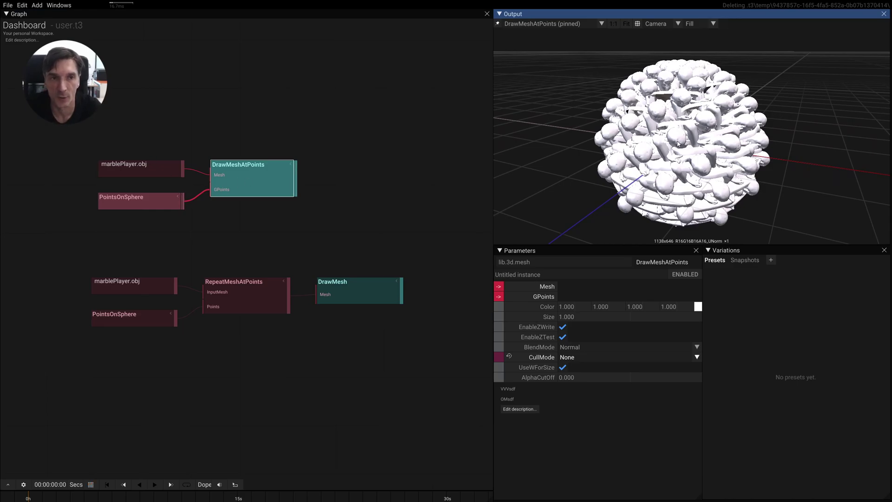
left_click_drag(677, 143, 684, 166)
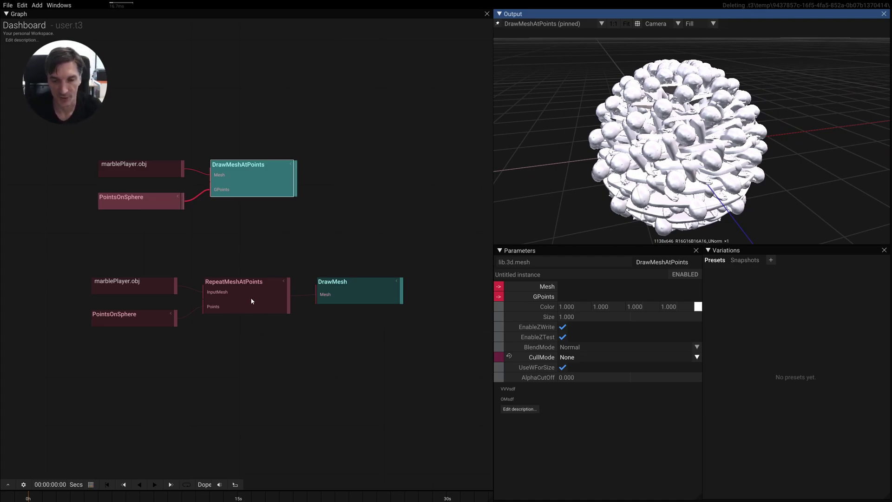
scroll(302, 374, "down", 2)
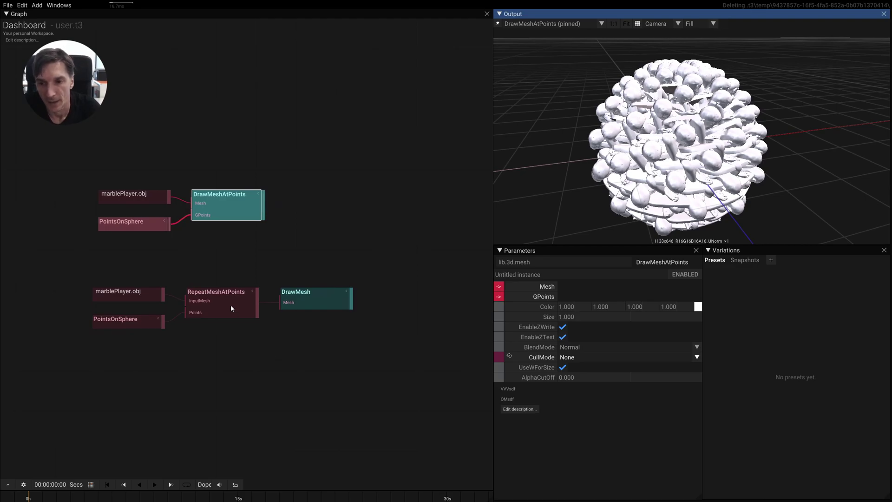
scroll(217, 301, "up", 1)
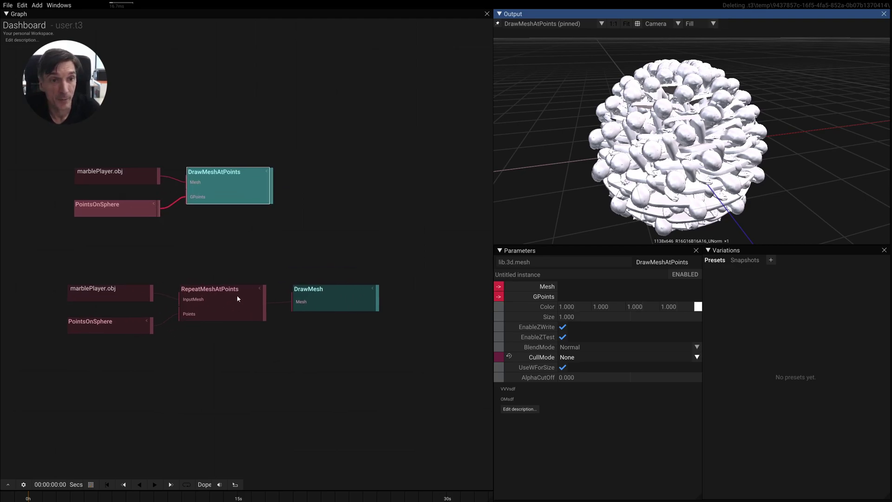
- Pin the DrawMesh node's output and insert a DisplaceMesh node between RepeatMeshAtPoints and DrawMesh
left_click(351, 294)
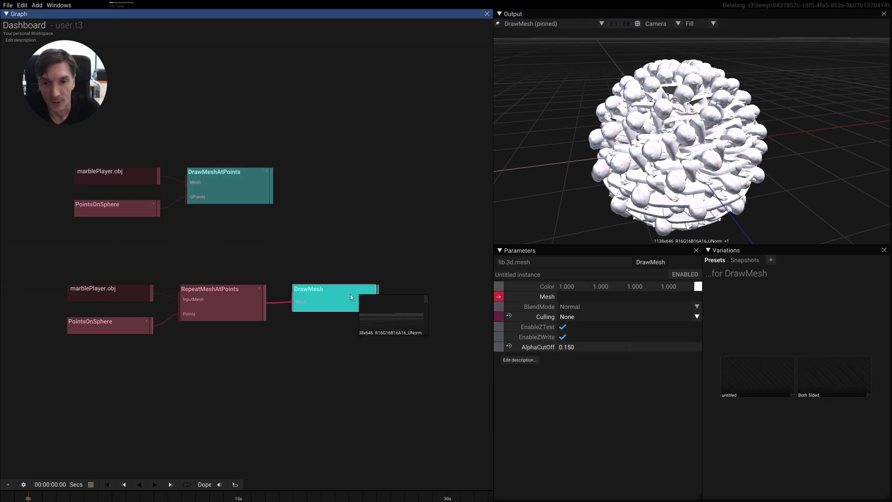
left_click(498, 24)
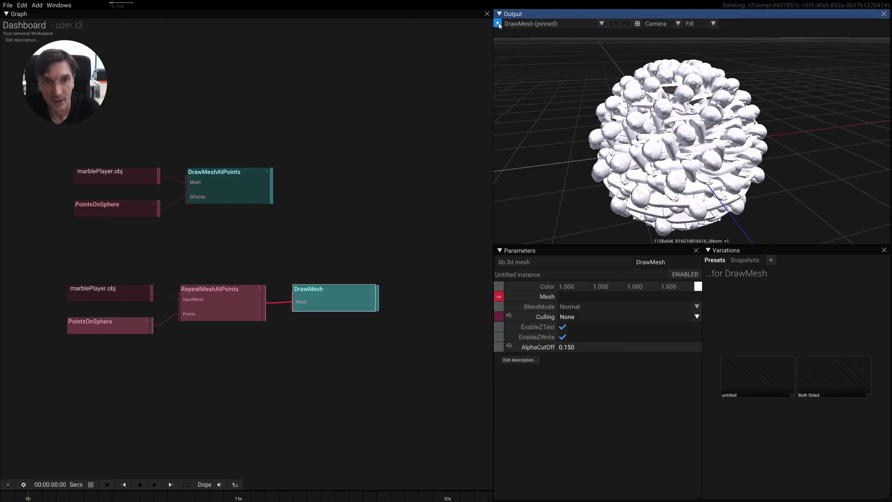
left_click(218, 292)
key("Tab")
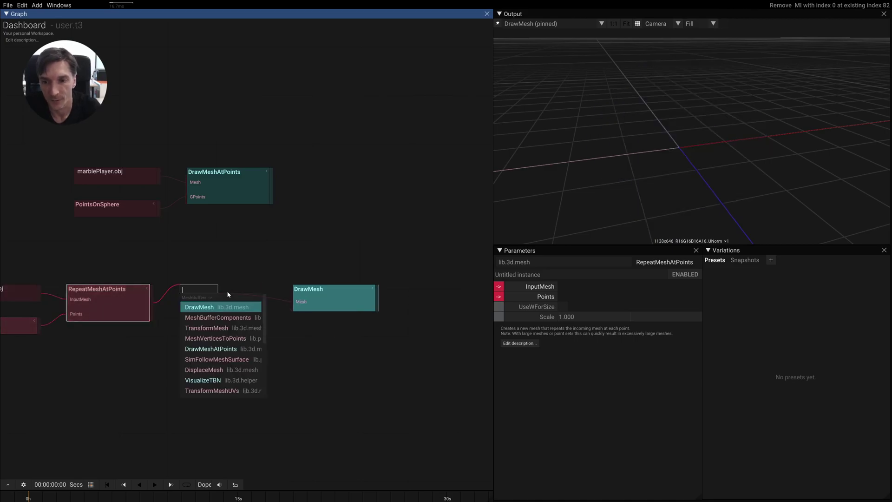
type("displace")
key("Return")
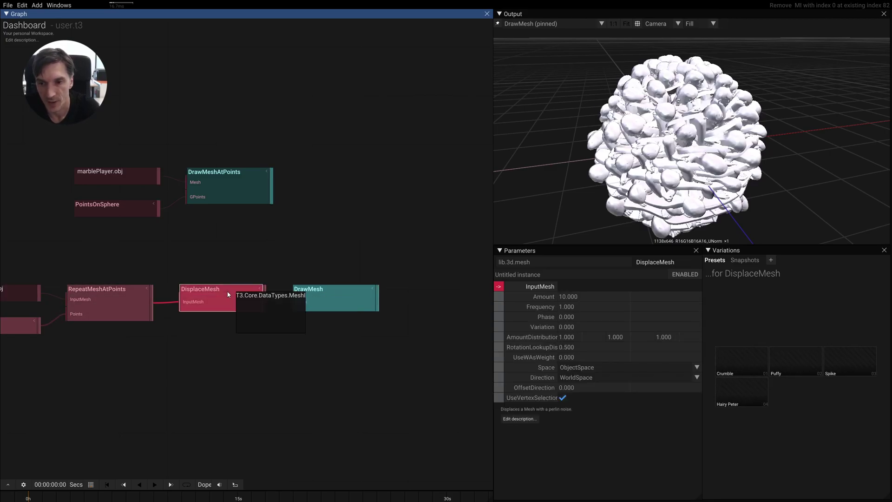
- Drive the Phase of DisplaceMesh with a new Time node and set its SpeedFactor to 0.5
left_click_drag(499, 317, 165, 373)
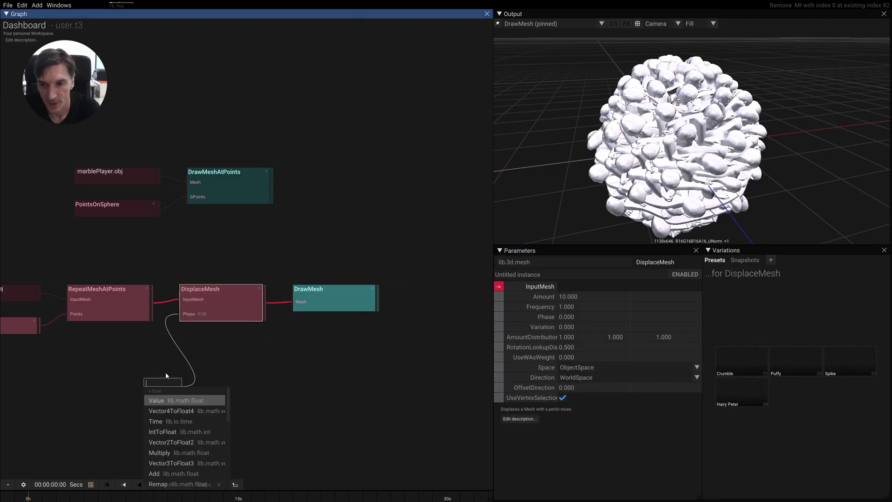
type("time")
key("Return")
left_click(584, 297)
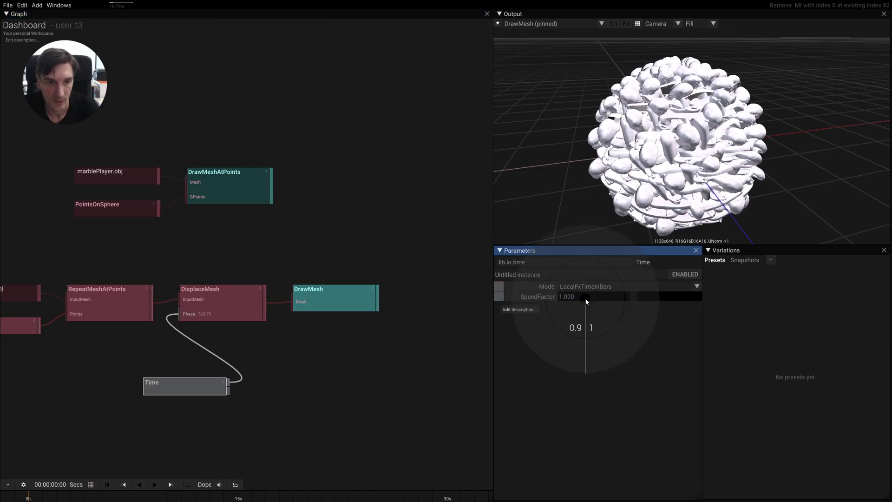
type("0.5")
key("Return")
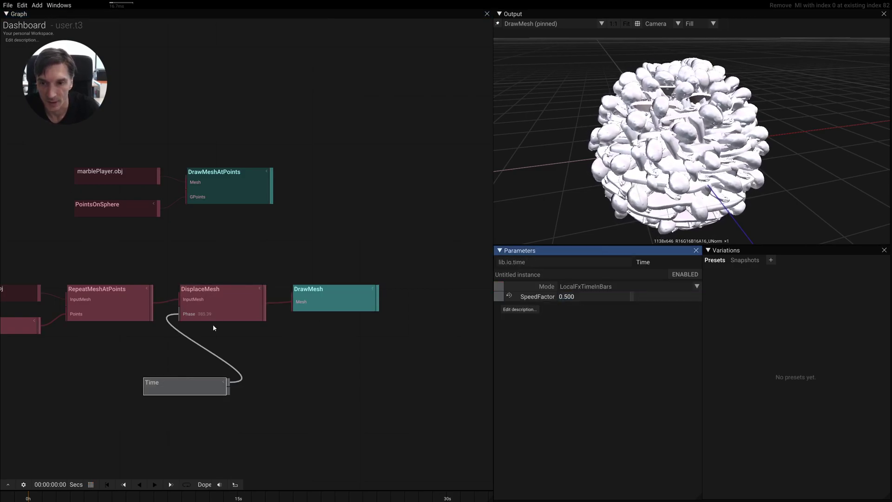
- Set the Amount of DisplaceMesh to 28.1 and place the Time node below RepeatMeshAtPoints
left_click(213, 316)
left_click_drag(583, 297, 625, 321)
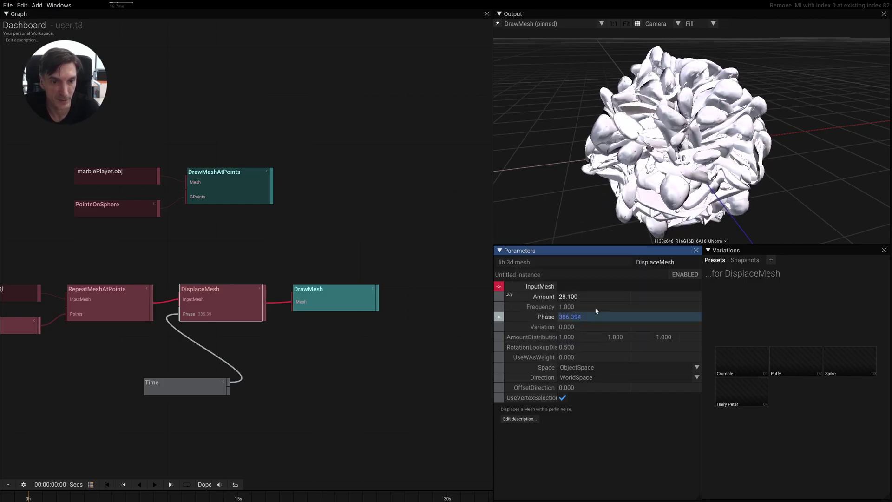
left_click_drag(669, 191, 639, 193)
right_click_drag(198, 220, 298, 217)
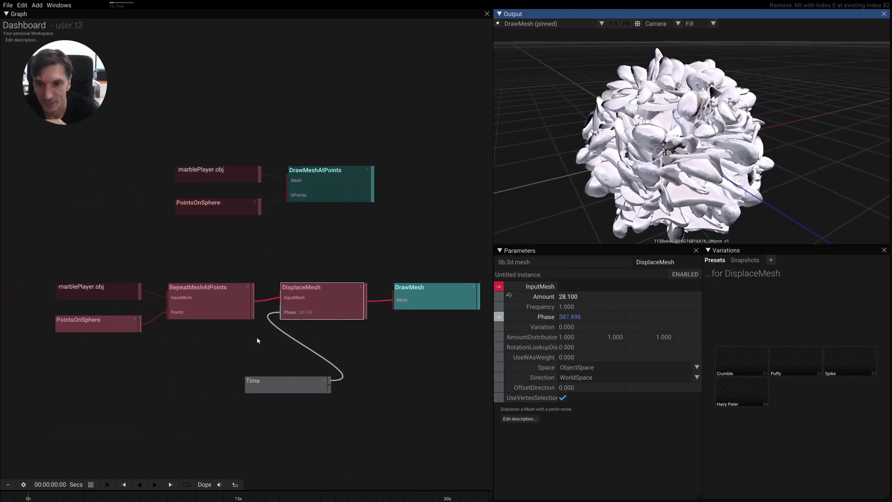
left_click_drag(280, 391, 203, 373)
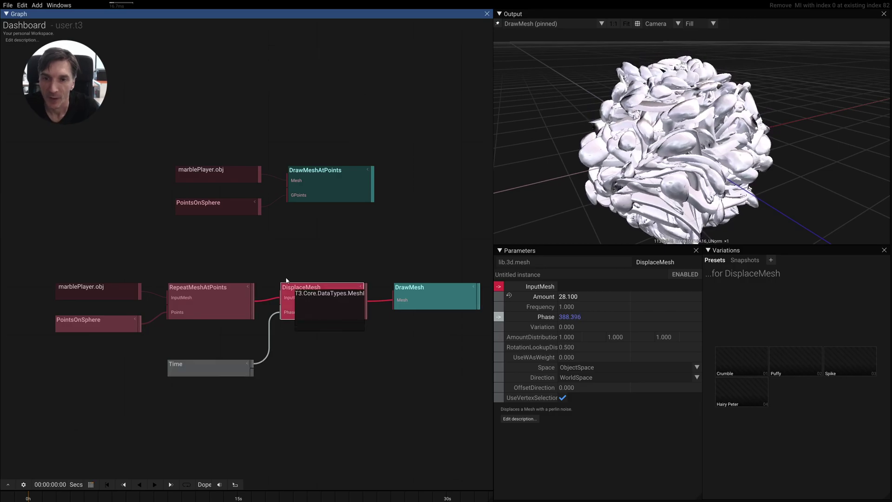
- Select the DrawMeshAtPoints node and unpin the output view from DrawMesh
left_click(341, 190)
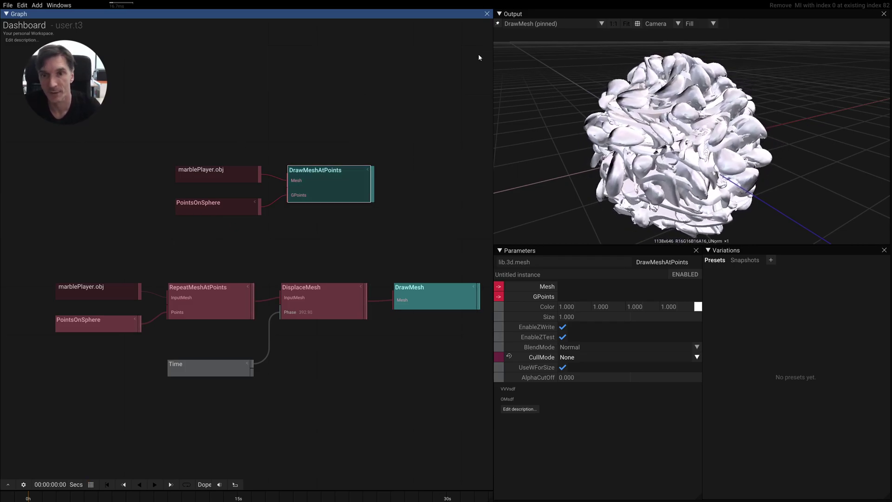
mouse_move(303, 185)
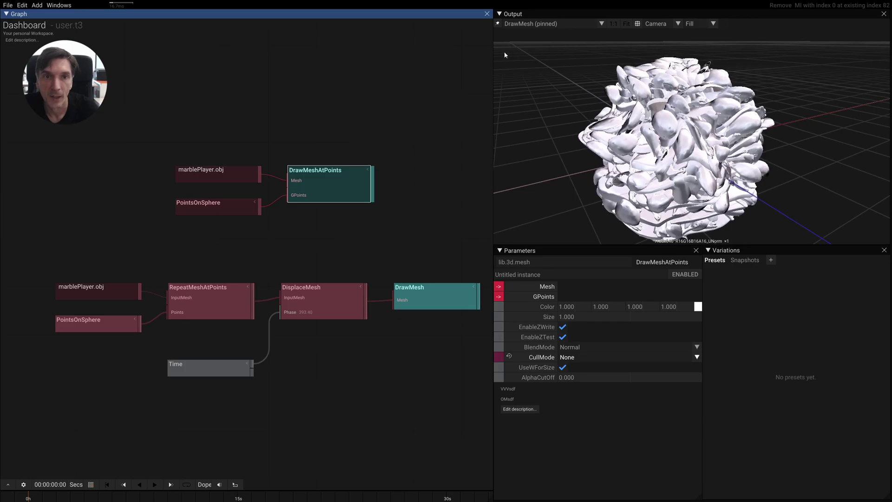
left_click(498, 23)
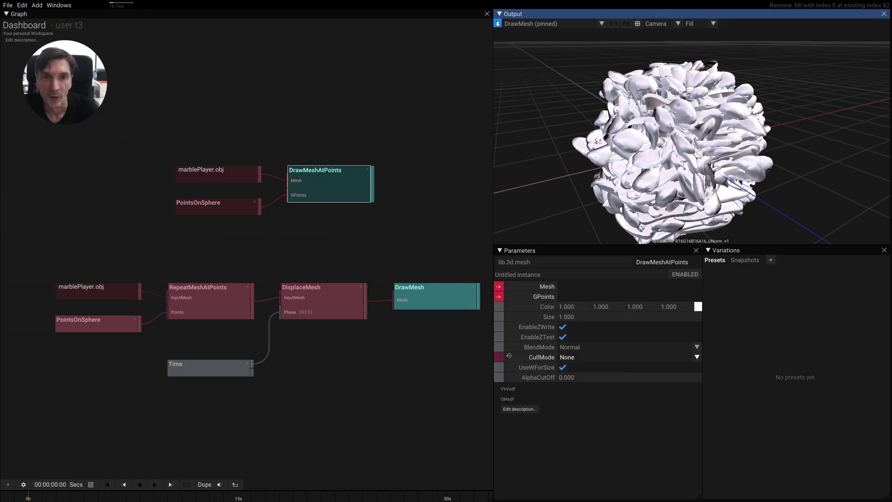
- Insert a DisplaceMesh node between the upper marblePlayer.obj and DrawMeshAtPoints, and select DrawMeshAtPoints
left_click(216, 176)
key("Tab")
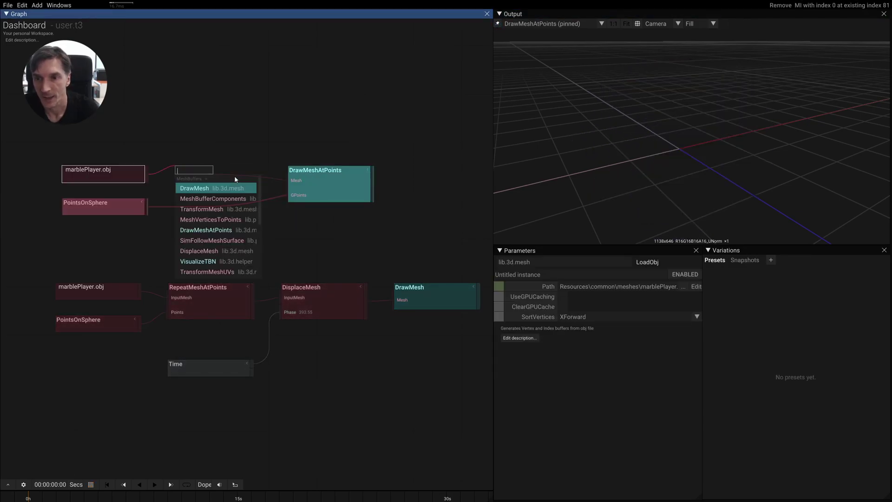
type("dis")
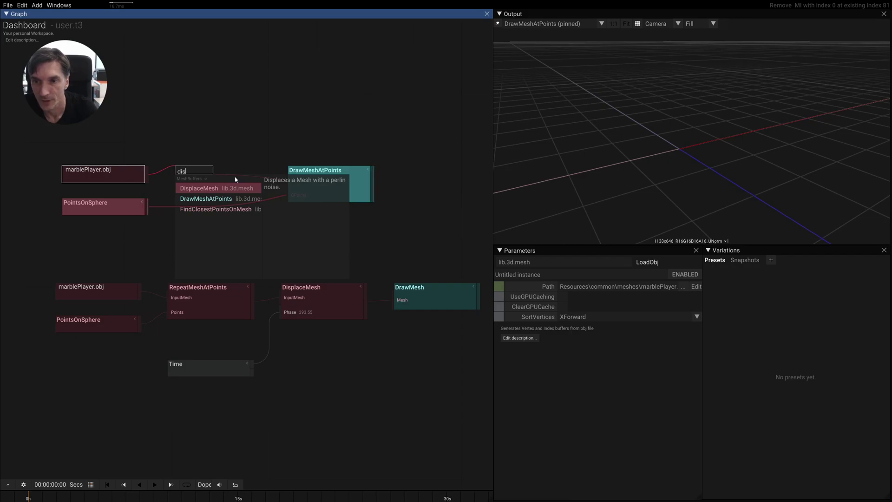
key("Return")
left_click(316, 183)
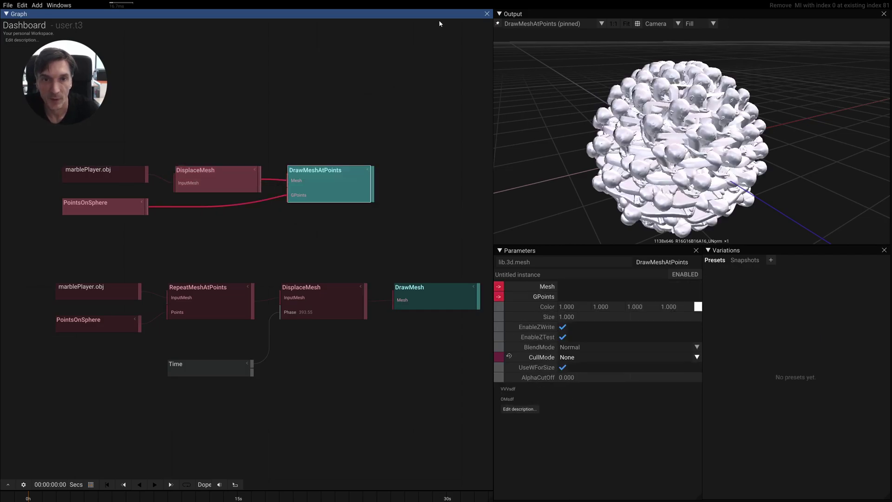
- Drive the Phase of the upper DisplaceMesh with a new Time node and inspect the displaced meshes from several angles
left_click(212, 175)
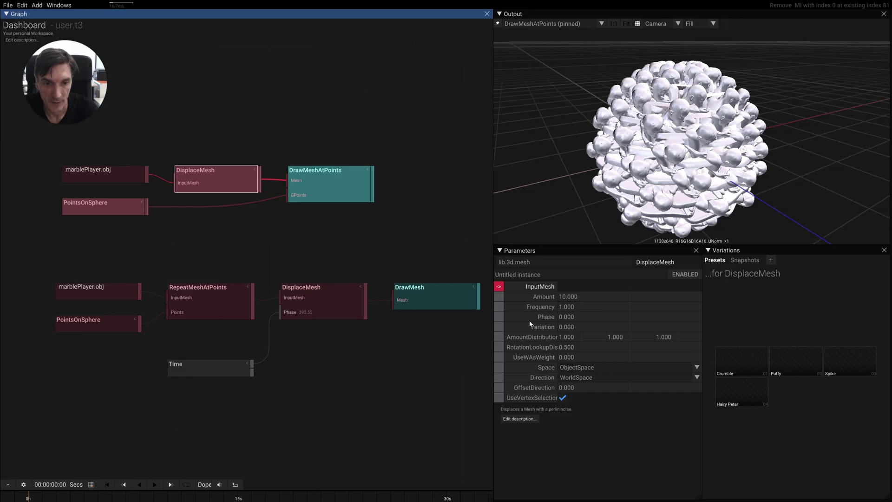
left_click_drag(501, 316, 132, 251)
type("time")
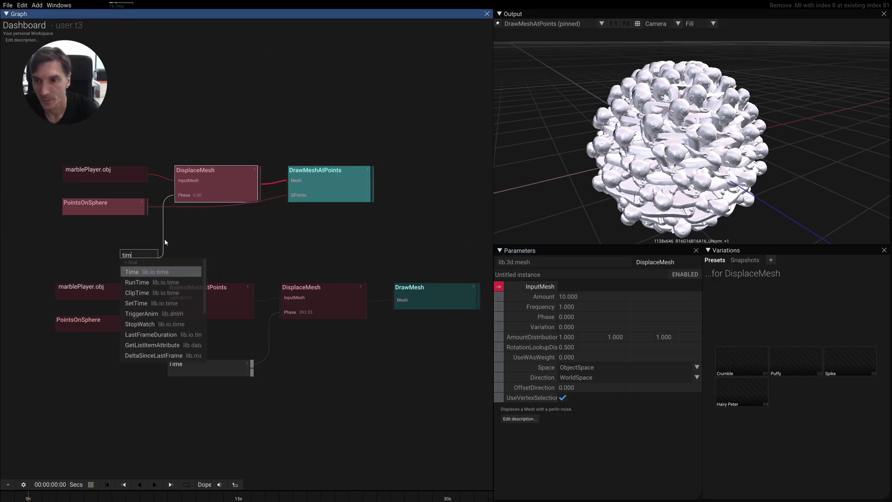
key("Return")
left_click_drag(725, 193, 727, 160)
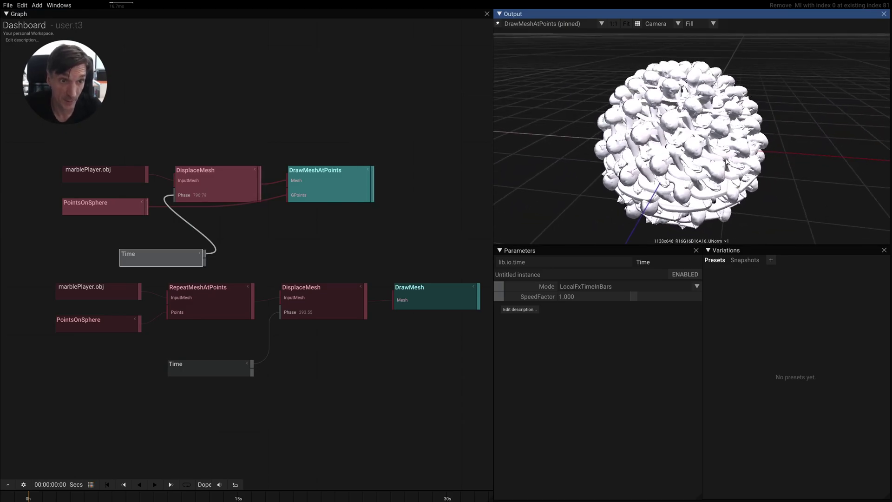
left_click_drag(727, 160, 641, 147)
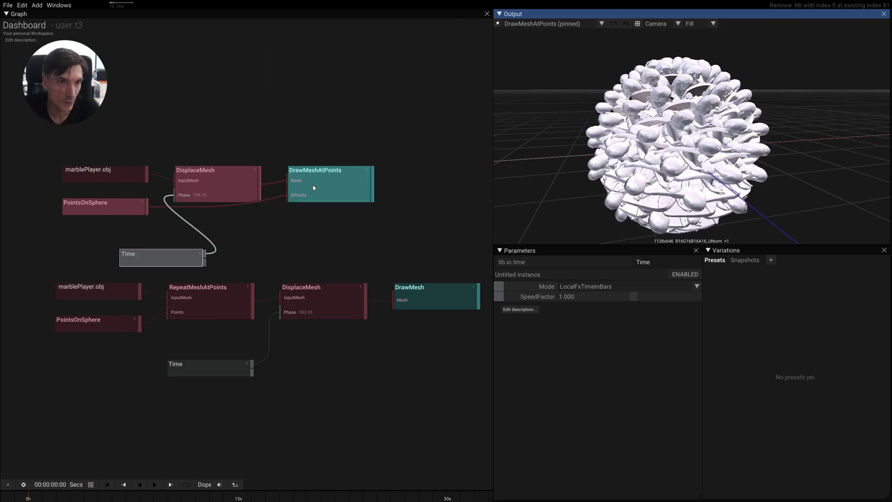
- Select the DrawMesh node and pin its output in the output view
right_click_drag(430, 274, 374, 243)
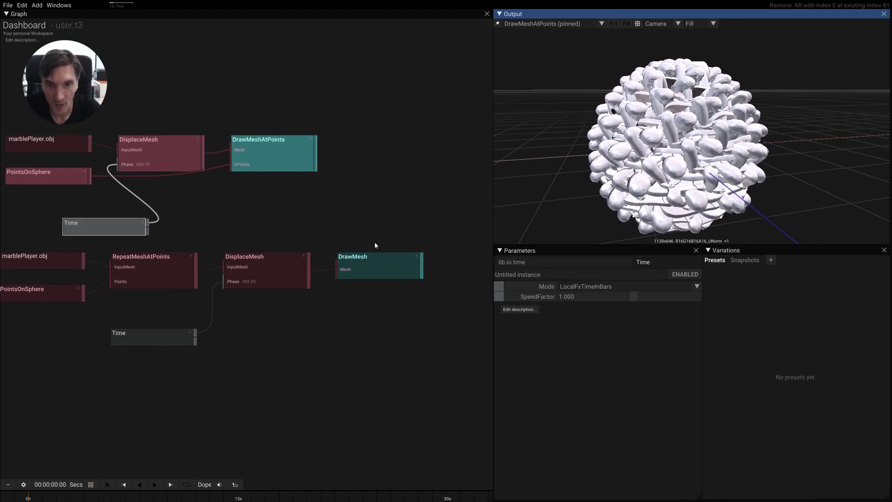
left_click(369, 272)
left_click(498, 23)
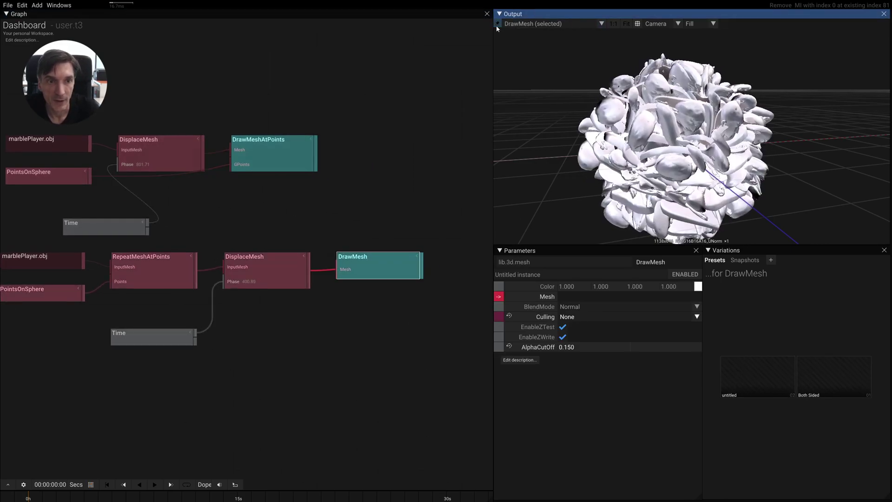
left_click(498, 23)
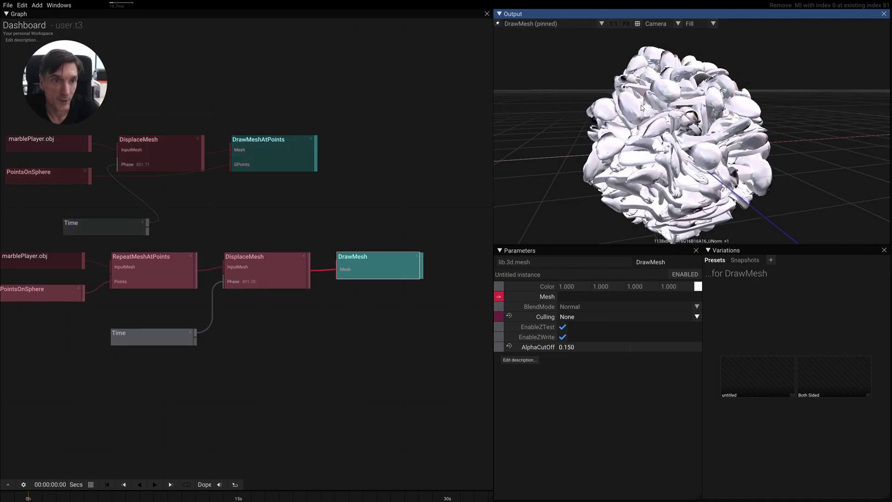
- Move the whole RepeatMeshAtPoints node chain further down, away from the upper graph
right_click_drag(220, 349, 305, 356)
right_click_drag(362, 404, 297, 390)
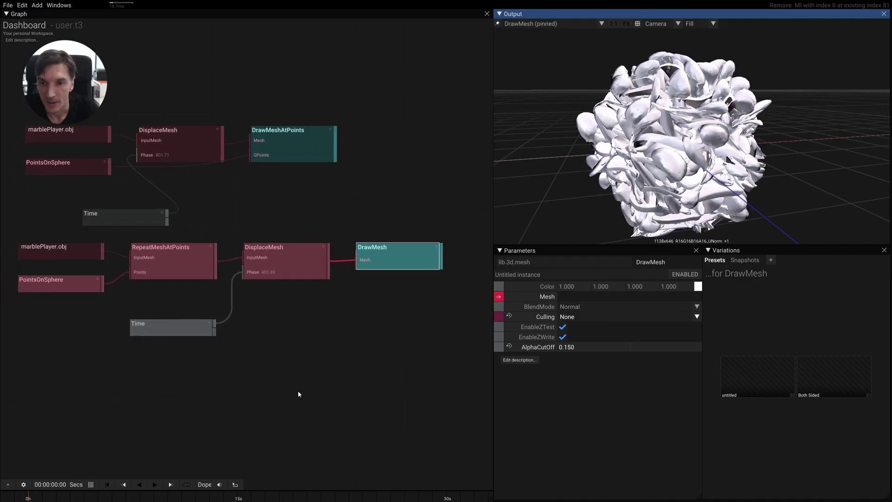
left_click_drag(400, 383, 44, 290)
left_click(246, 247)
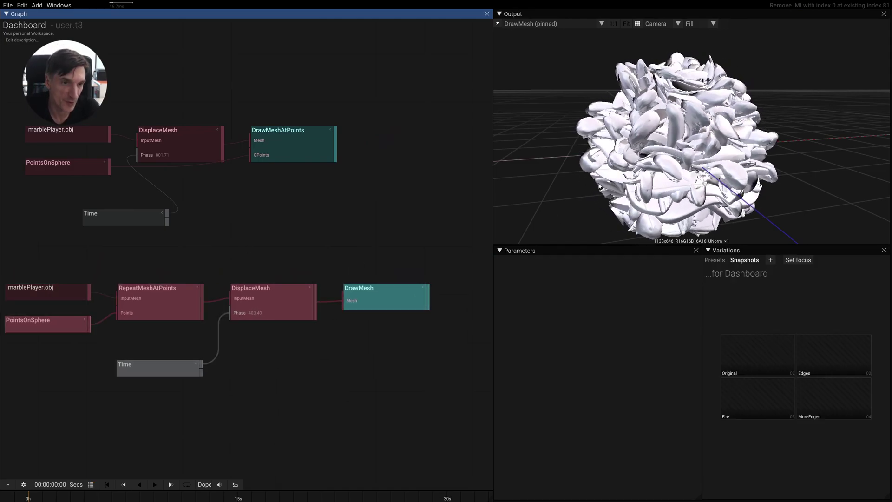
right_click_drag(300, 415, 305, 415)
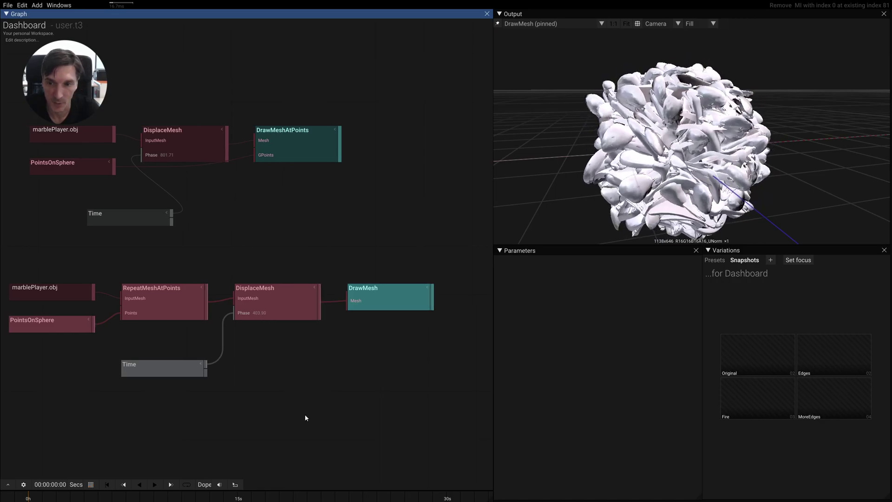
- Shift RepeatMeshAtPoints and its two inputs away from DisplaceMesh and insert a MeshProjectUV node in the gap
mouse_move(176, 302)
left_mouse_down()
mouse_move(288, 329)
mouse_move(171, 306)
left_mouse_up()
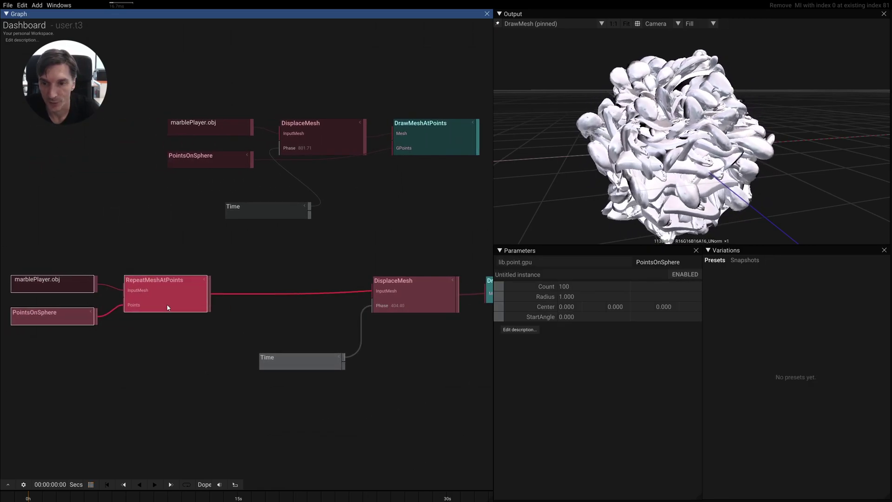
left_click(173, 263)
left_click(176, 307)
left_click(212, 293)
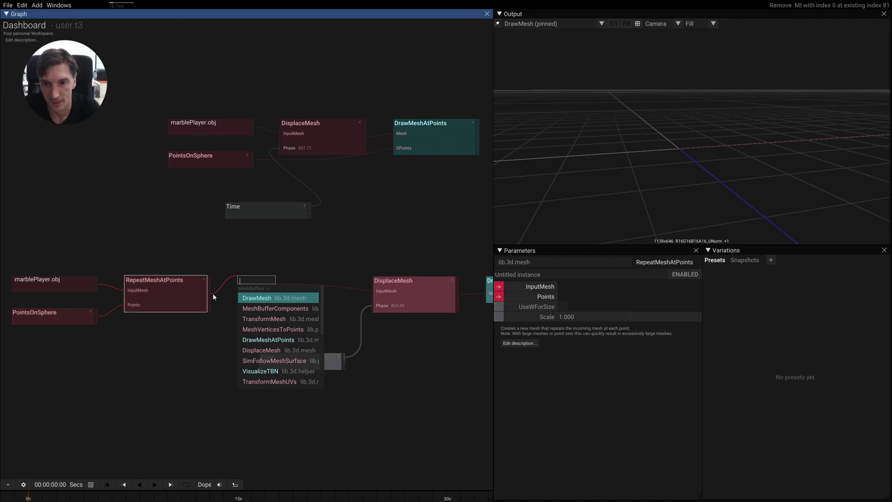
type("uv")
key("Return")
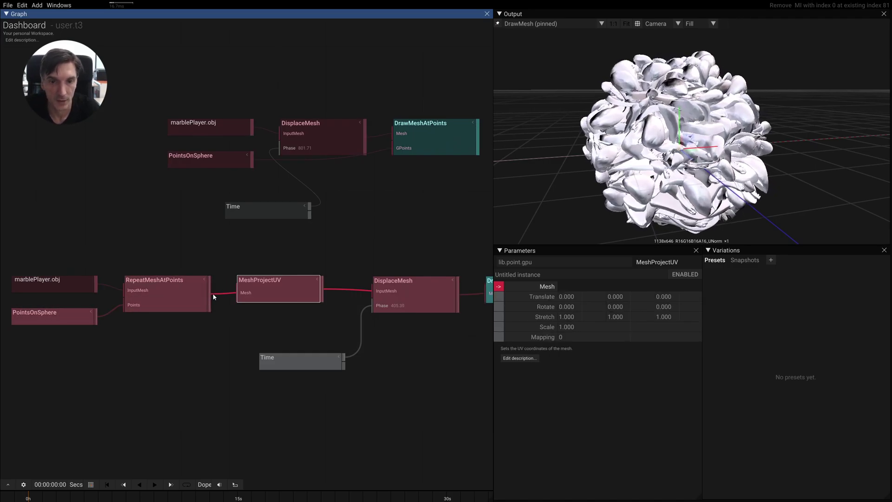
- Append a SetMaterial node to the output of DrawMesh
right_click_drag(276, 322, 195, 320)
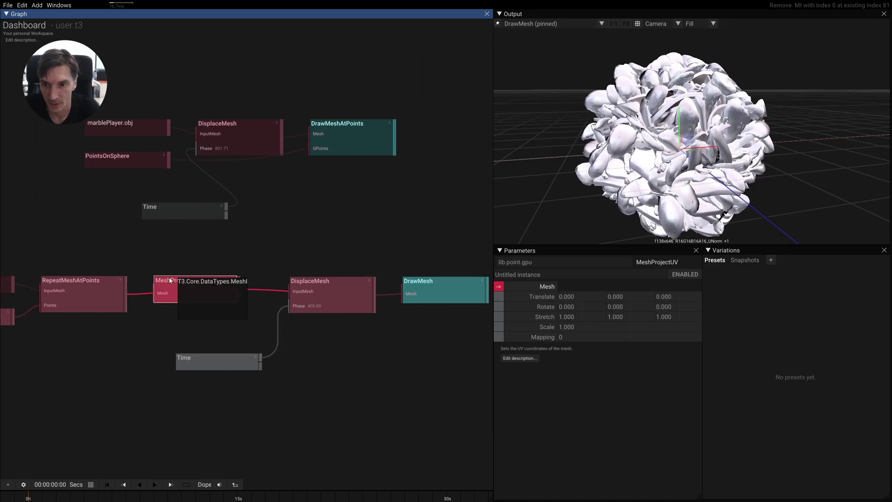
right_click_drag(361, 364, 316, 363)
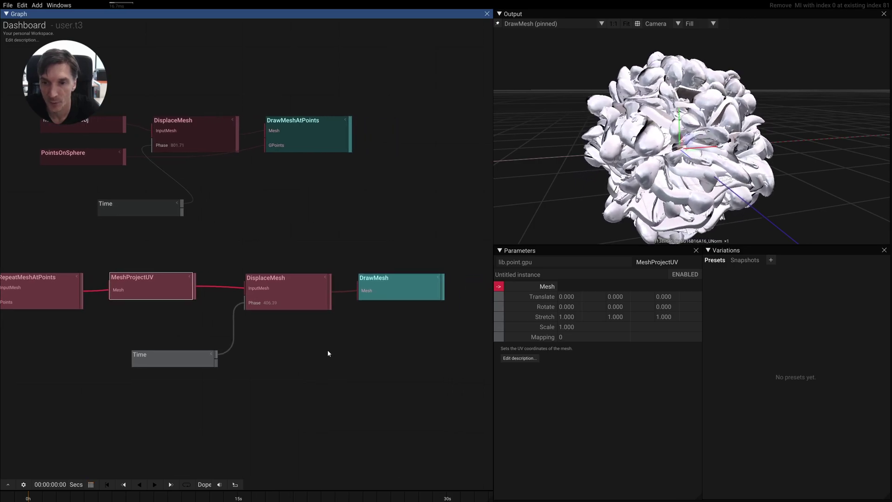
left_click(397, 290)
key("Tab")
type("s")
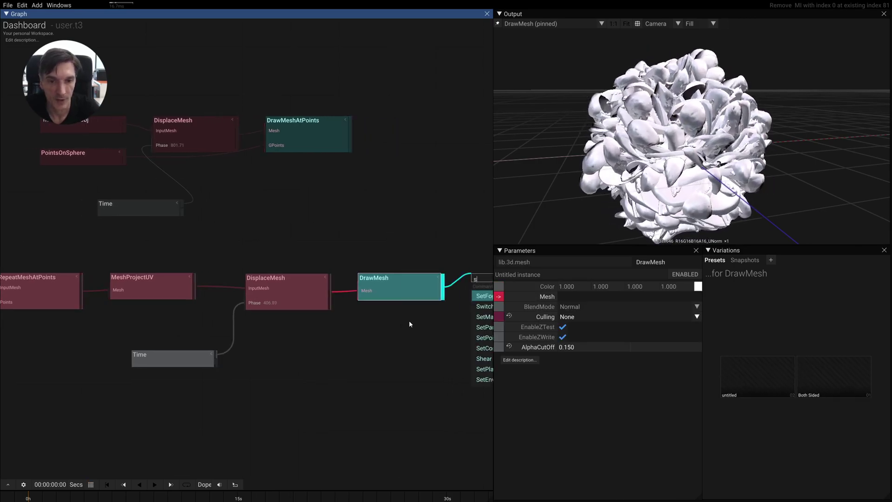
type("etm")
key("Return")
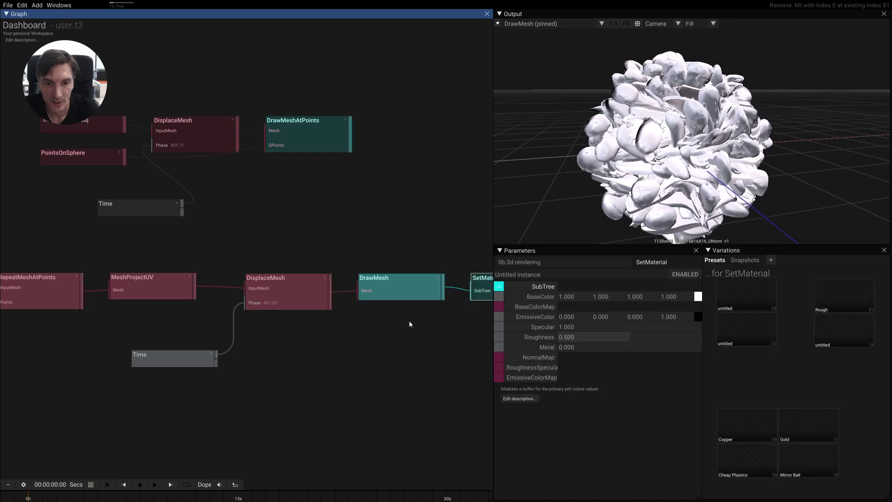
- Add a LinearGradient node in the empty space below DrawMesh
left_click(349, 364)
key("Tab")
type("lif")
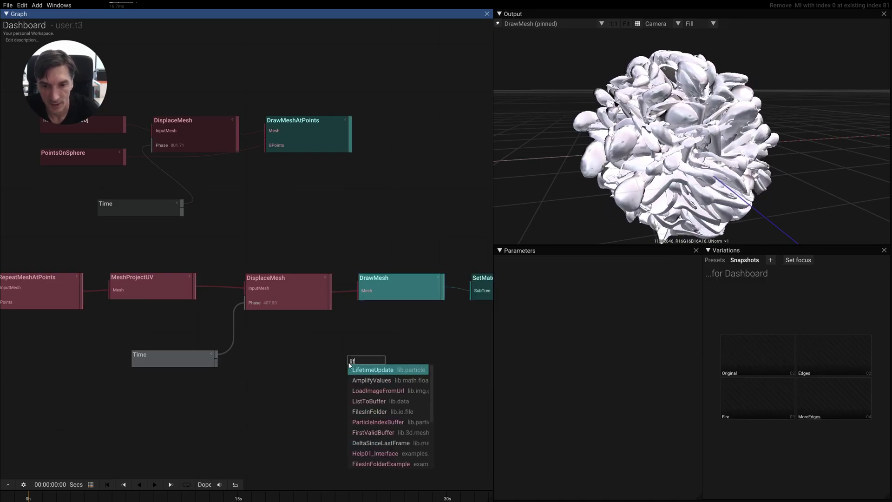
key("BackSpace")
key("Down")
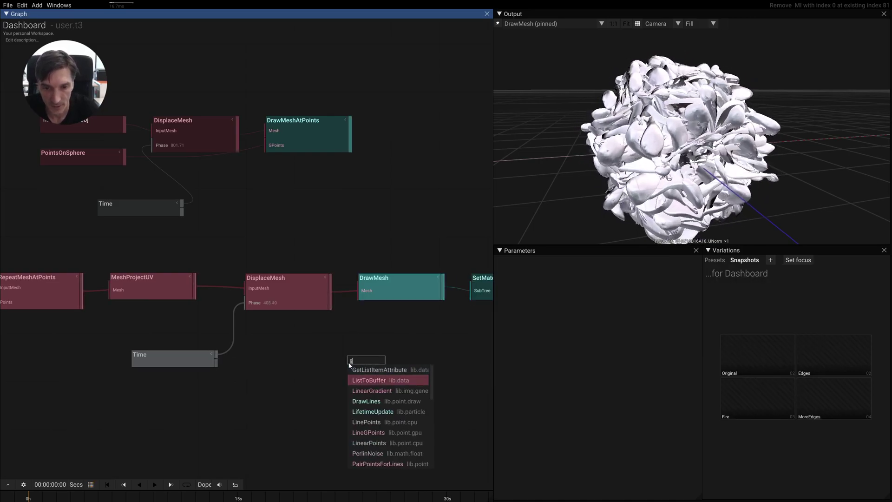
key("Down")
key("Return")
- Connect LinearGradient to the BaseColorMap of SetMaterial and pin SetMaterial's output to inspect the textured mesh
right_click_drag(411, 355, 315, 360)
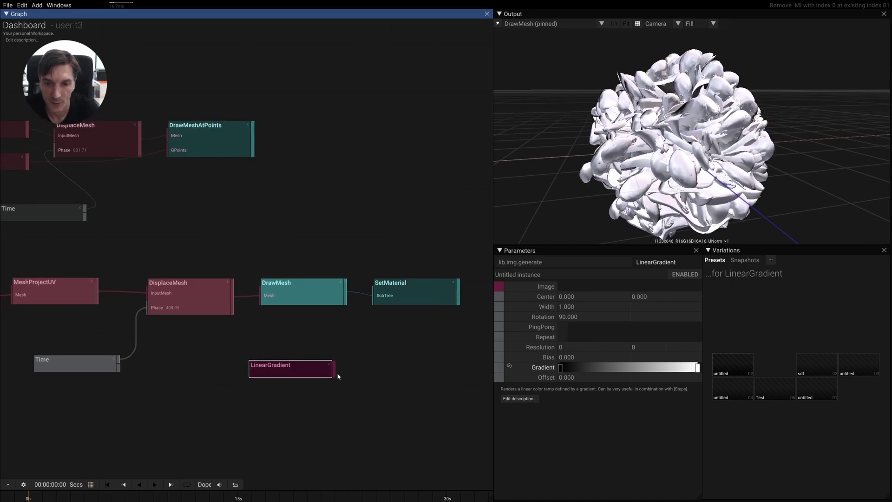
left_click_drag(335, 374, 376, 307)
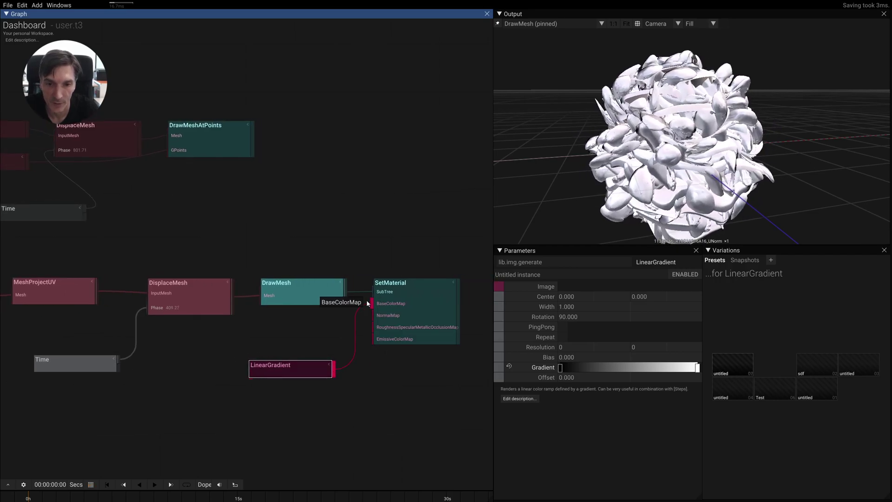
left_click(410, 296)
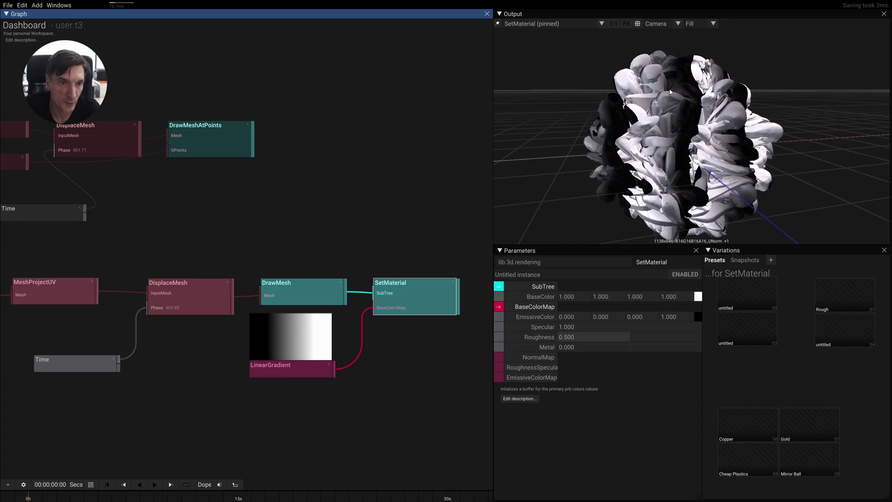
mouse_move(670, 92)
left_mouse_down()
mouse_move(713, 87)
mouse_move(683, 92)
left_mouse_up()
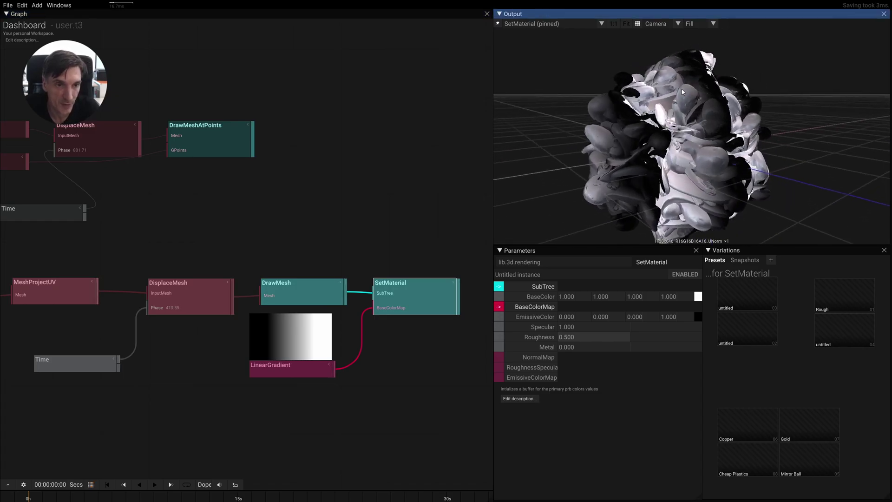
- Move both LinearGradient stops to about the middle for a hard edge and set the black stop's alpha to 0.00
left_click(284, 371)
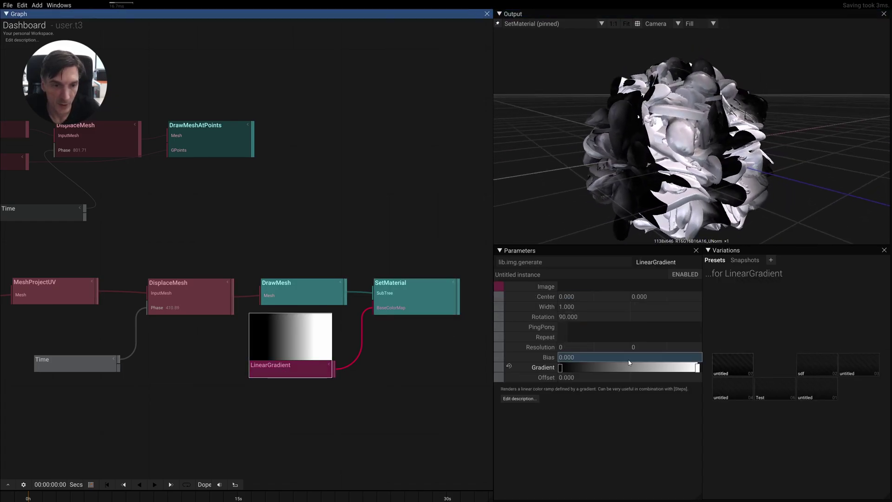
left_click_drag(559, 368, 625, 368)
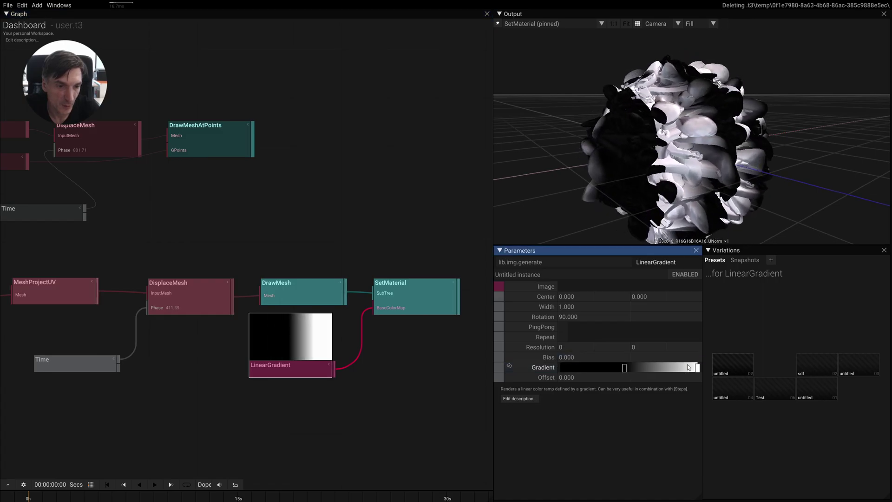
left_click_drag(697, 368, 625, 369)
left_click(625, 369)
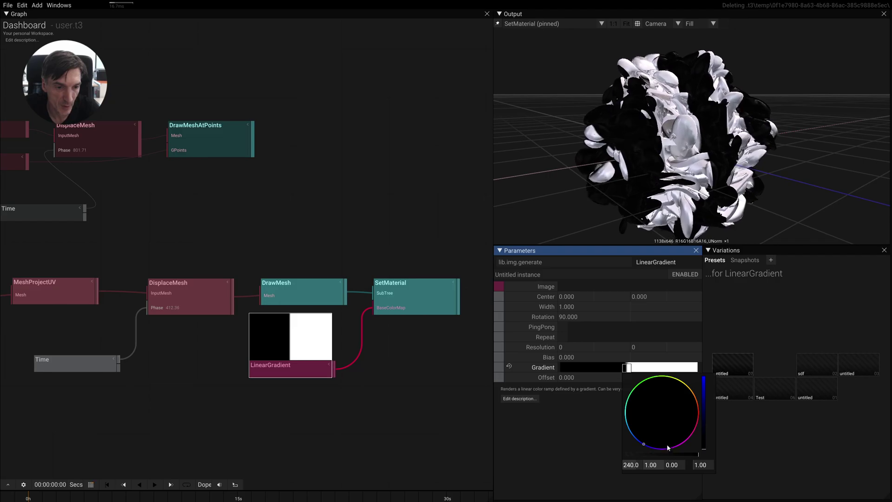
left_click_drag(668, 454, 580, 453)
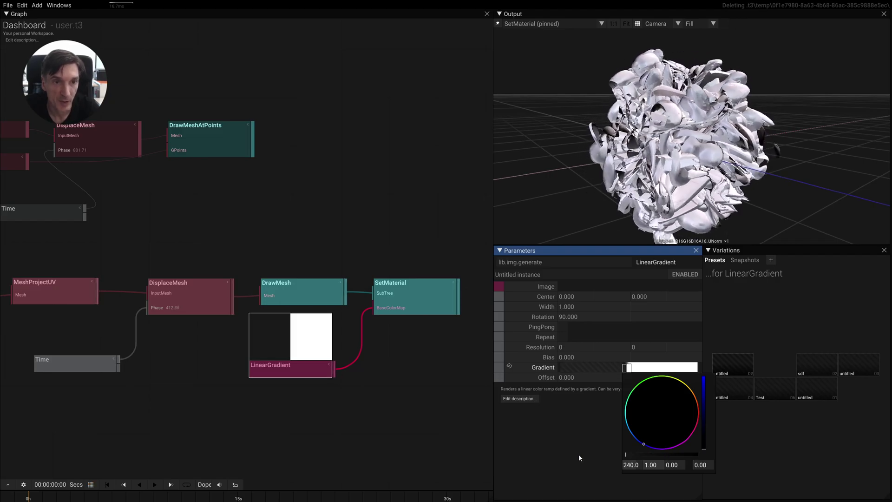
- Check the AlphaCutOff of DrawMesh and examine the cut-out mesh up close in the output view
left_click(314, 289)
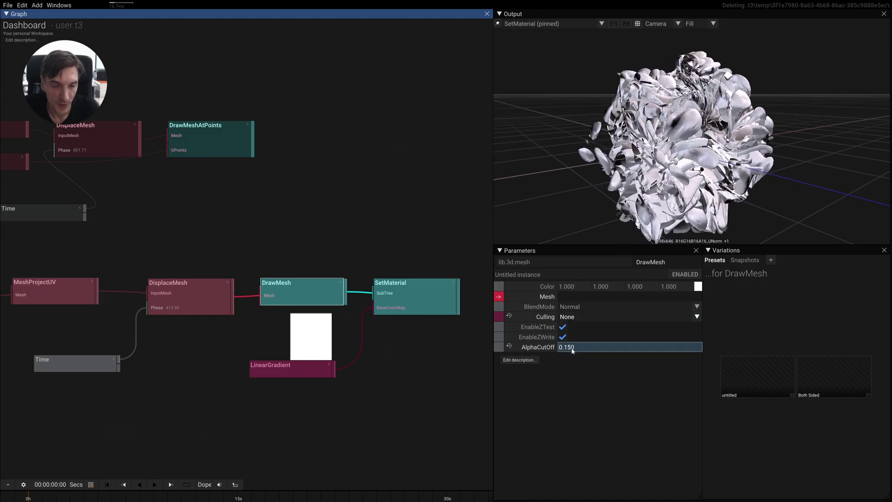
mouse_move(704, 169)
left_mouse_down()
mouse_move(644, 149)
mouse_move(663, 147)
mouse_move(653, 148)
mouse_move(681, 176)
mouse_move(692, 169)
left_mouse_up()
scroll(662, 147, "up", 5)
scroll(653, 148, "down", 5)
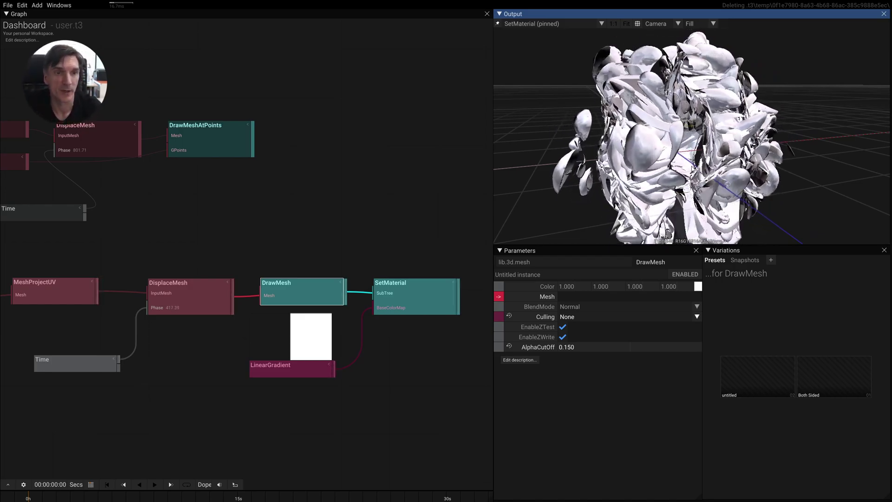
scroll(268, 214, "down", 2)
- Select the DrawMeshAtPoints node in the upper graph
right_click_drag(268, 214, 361, 232)
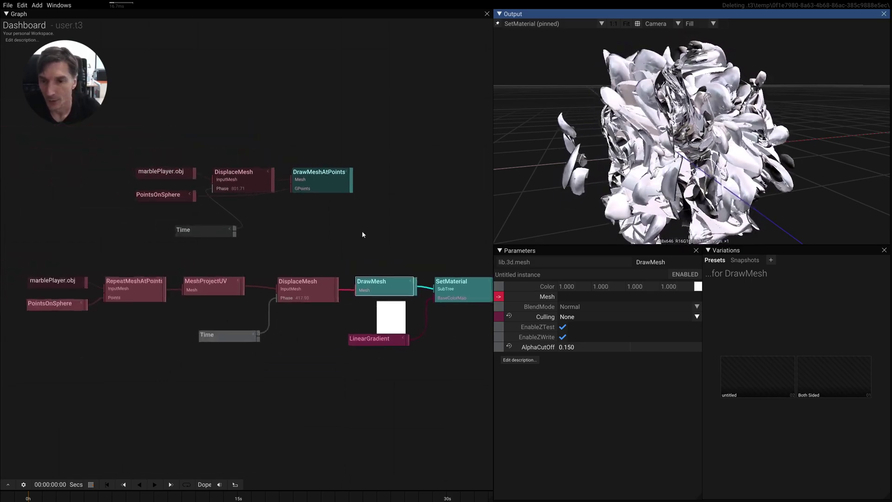
scroll(361, 232, "down", 1)
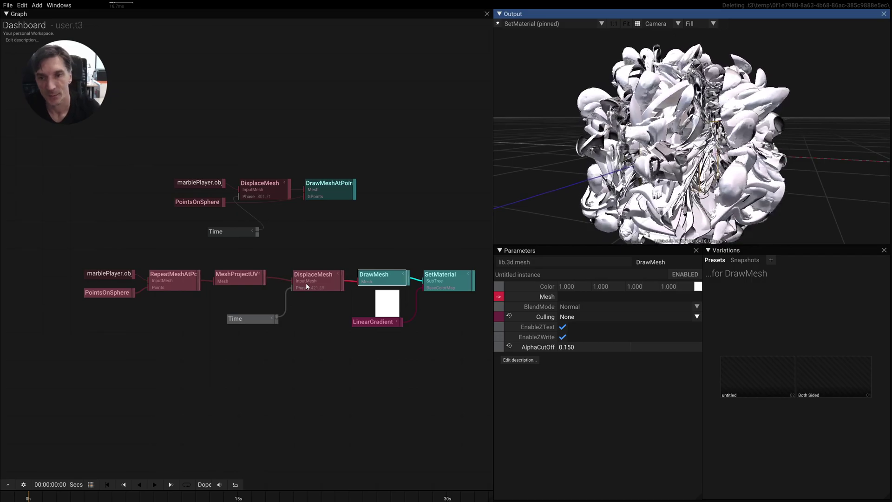
left_click(321, 191)
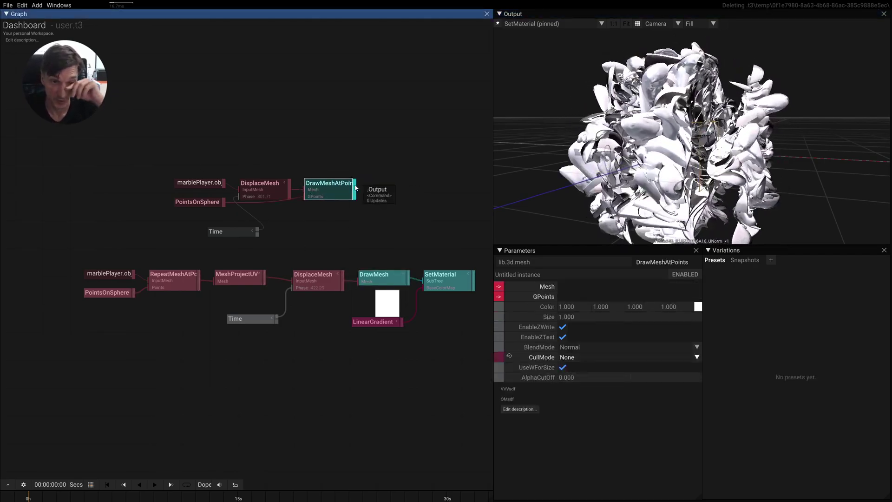